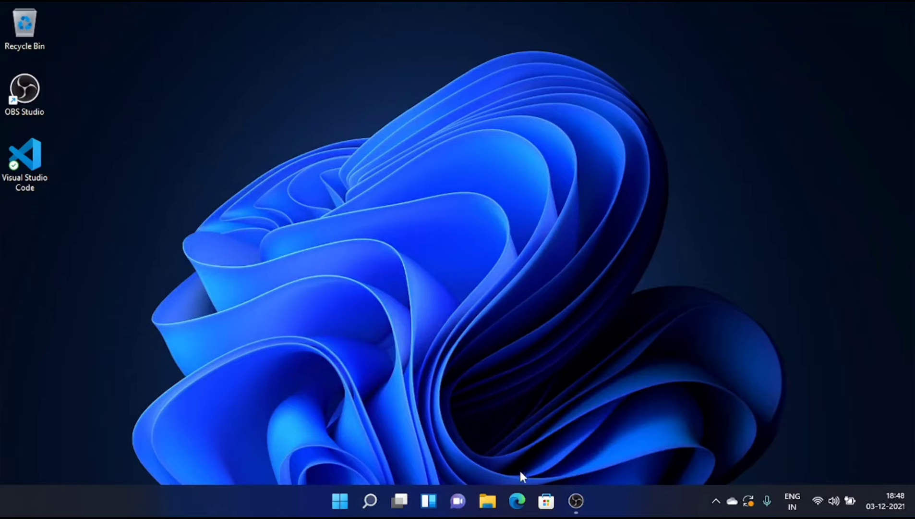
Open Edge from the taskbar and run a web search for chrome
left_click(518, 504)
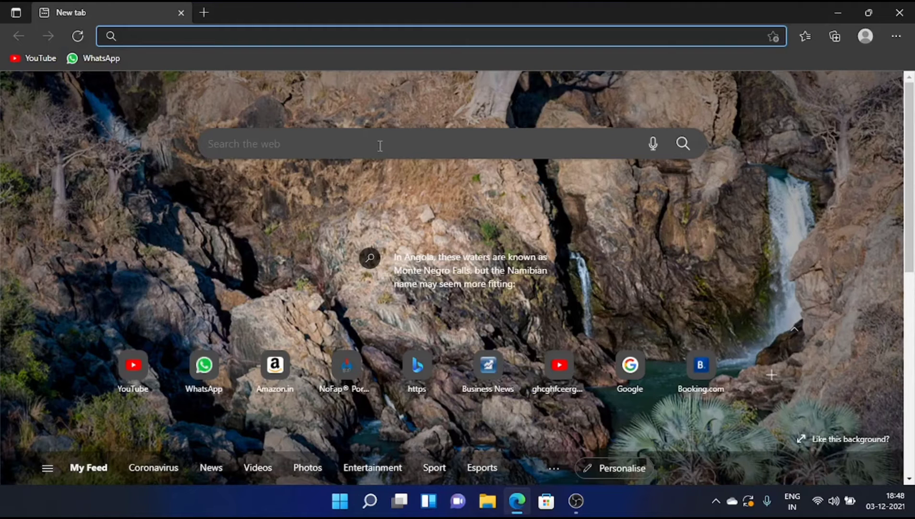
left_click(380, 145)
type("chrome")
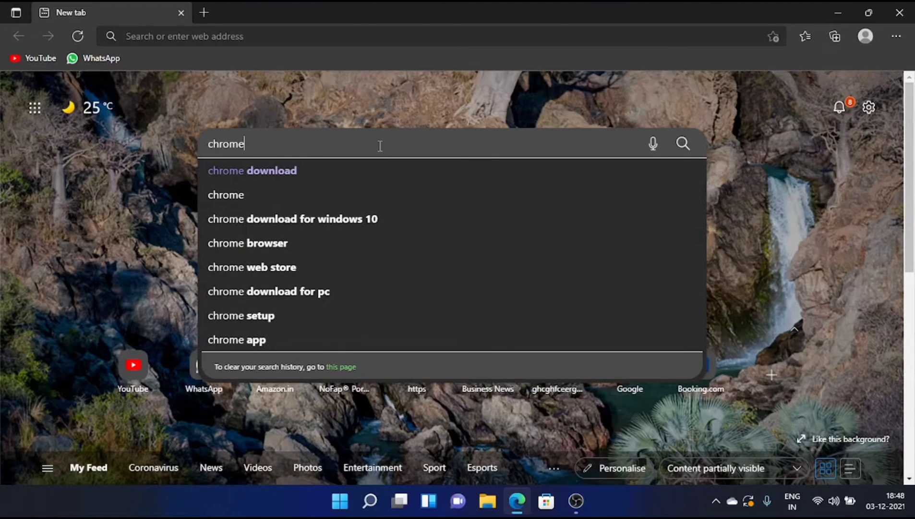
key("Return")
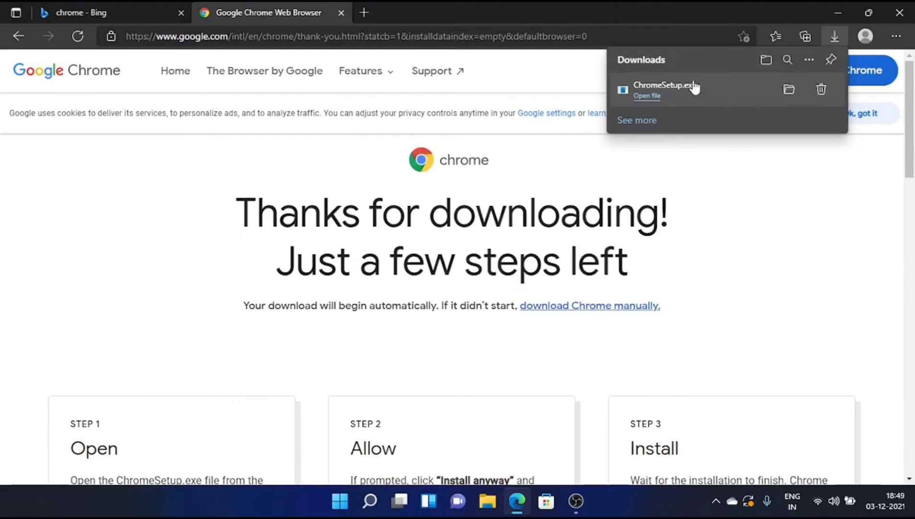
Run ChromeSetup.exe from Edge's Downloads panel to install Chrome
left_click(650, 98)
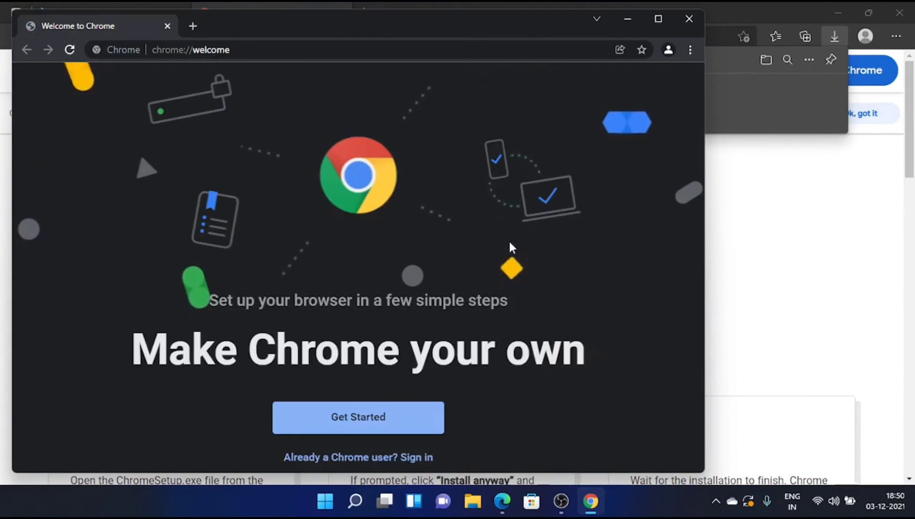
Maximize Chrome, skip the bookmarks and sign-in steps, and focus the new tab's Google search box
left_click(659, 17)
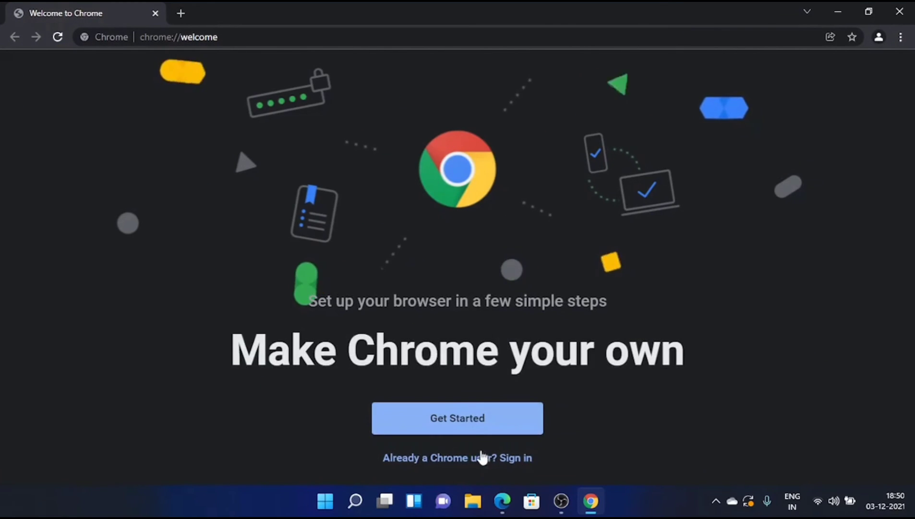
left_click(470, 421)
left_click(630, 426)
left_click(625, 473)
left_click(359, 423)
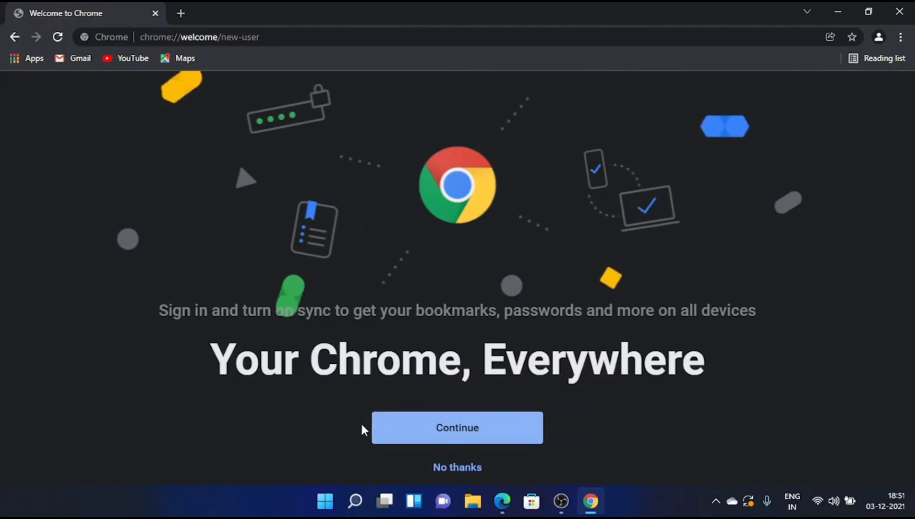
left_click(461, 468)
left_click(356, 289)
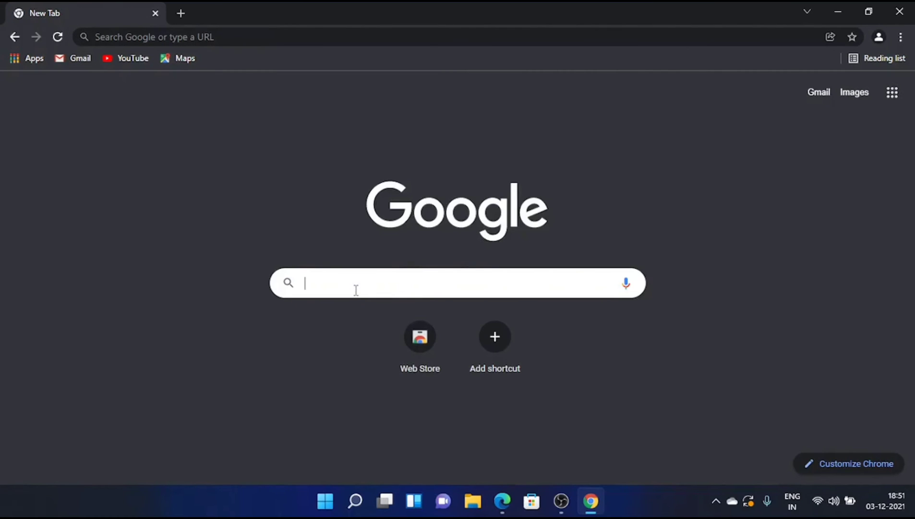